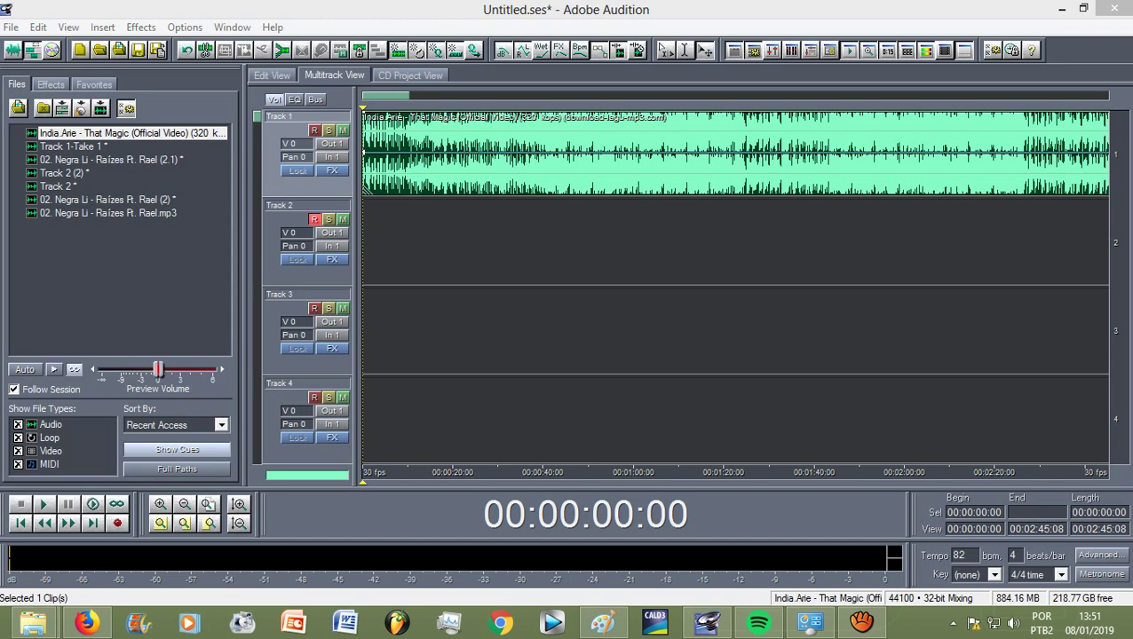
Enlarge the track height and scrub the playhead along the song on Track 1 to 00:01:13:23
{"action": "left_click", "coordinate": [706, 621]}
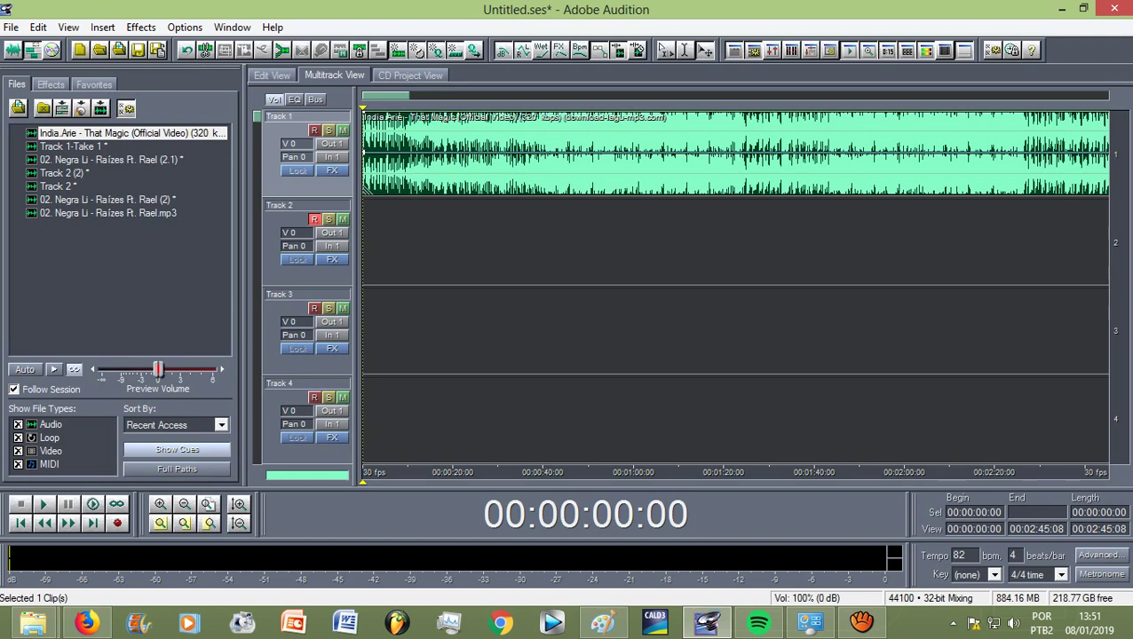
{"action": "key", "text": "alt+Up"}
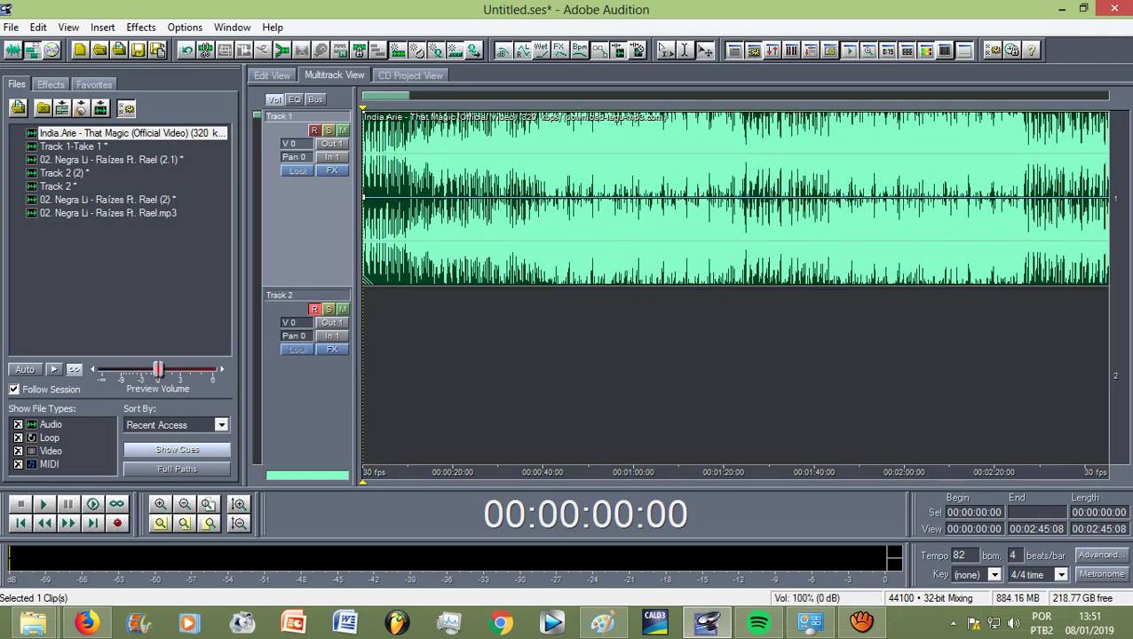
{"action": "left_click_drag", "start_coordinate": [362, 108], "coordinate": [413, 107]}
{"action": "left_click_drag", "start_coordinate": [413, 222], "coordinate": [453, 222]}
{"action": "left_click_drag", "start_coordinate": [456, 108], "coordinate": [719, 108]}
{"action": "left_click_drag", "start_coordinate": [722, 222], "coordinate": [696, 222]}
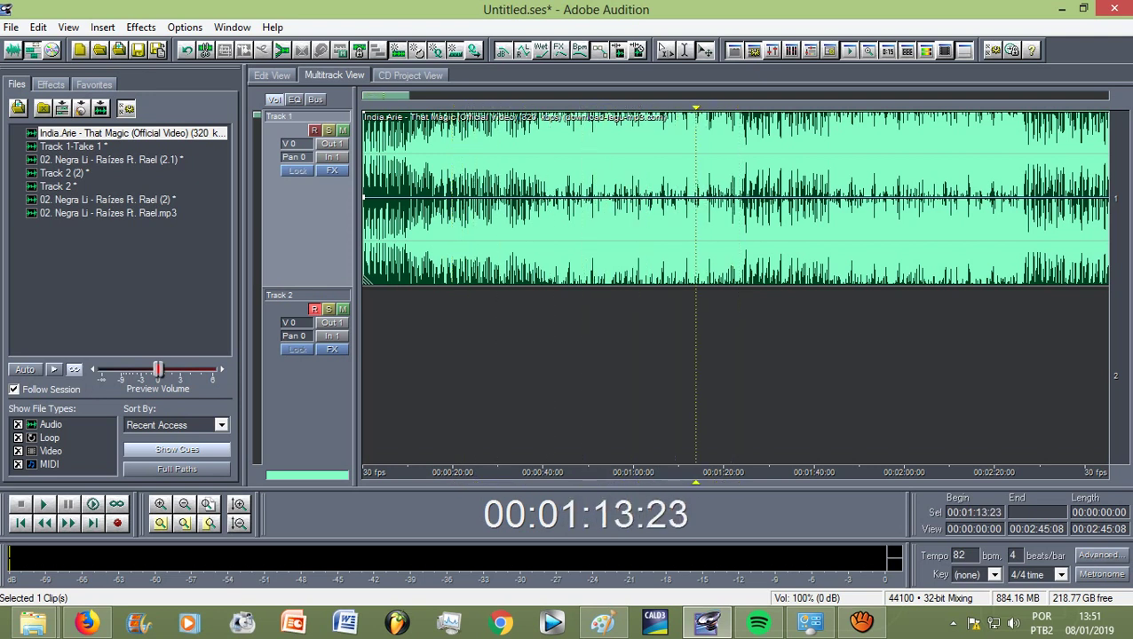
Play the song on Track 1 from the beginning of the session for about ten seconds
{"action": "key", "text": "Home"}
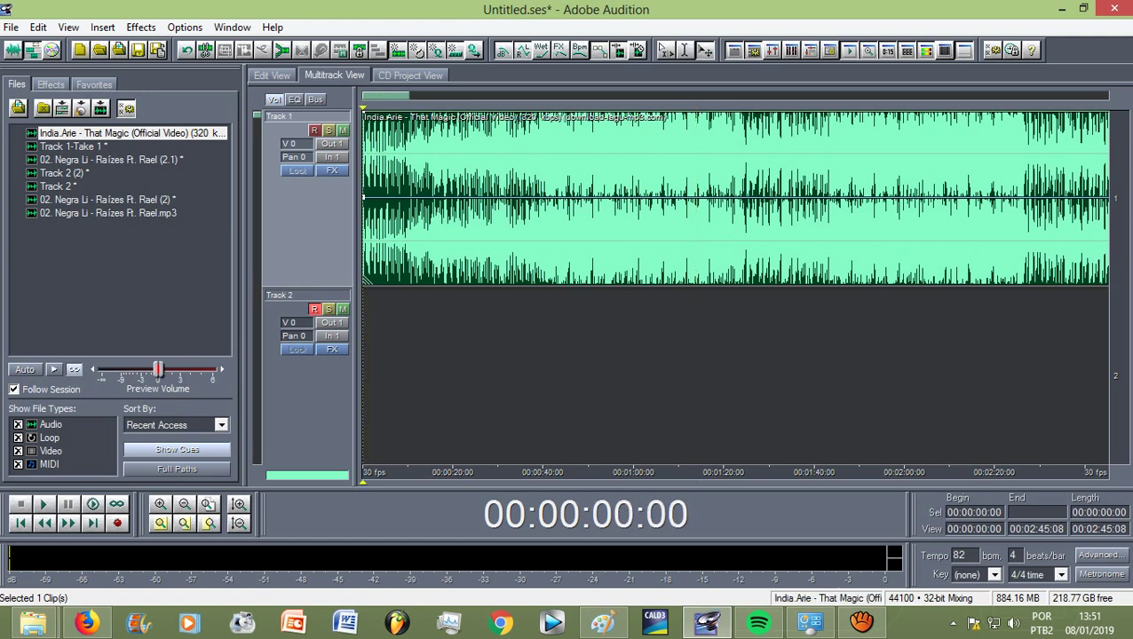
{"action": "key", "text": "space"}
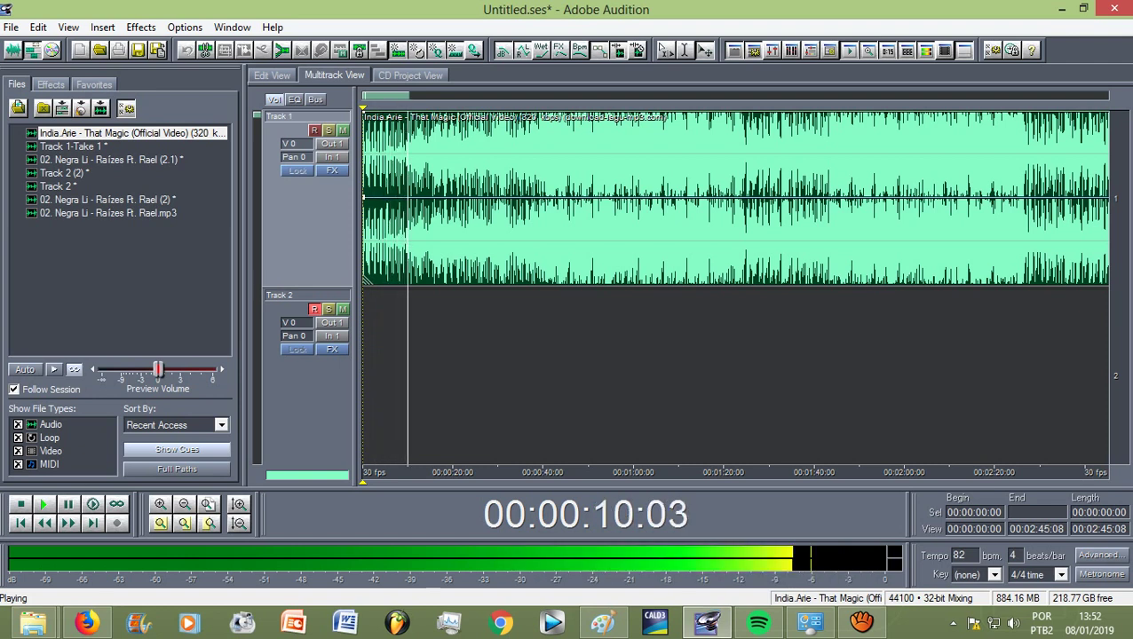
{"action": "key", "text": "space"}
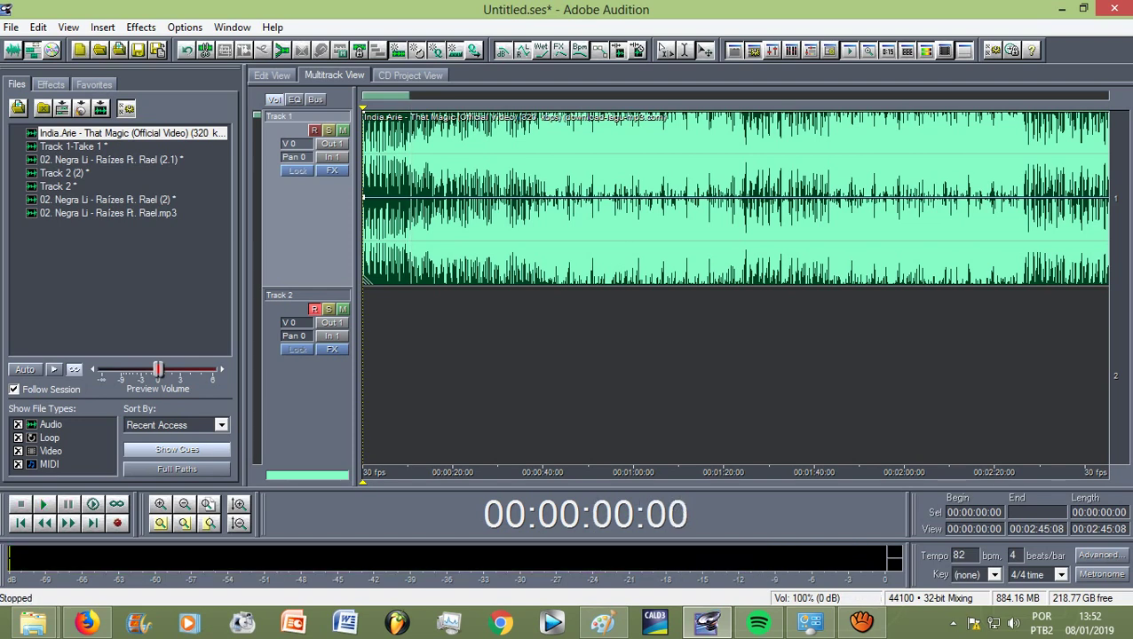
Place the playhead at 00:00:09:21 on the Track 1 song and play short passages from there
{"action": "left_click_drag", "start_coordinate": [362, 107], "coordinate": [405, 108]}
{"action": "scroll", "coordinate": [401, 197], "scroll_direction": "up", "scroll_amount": 6}
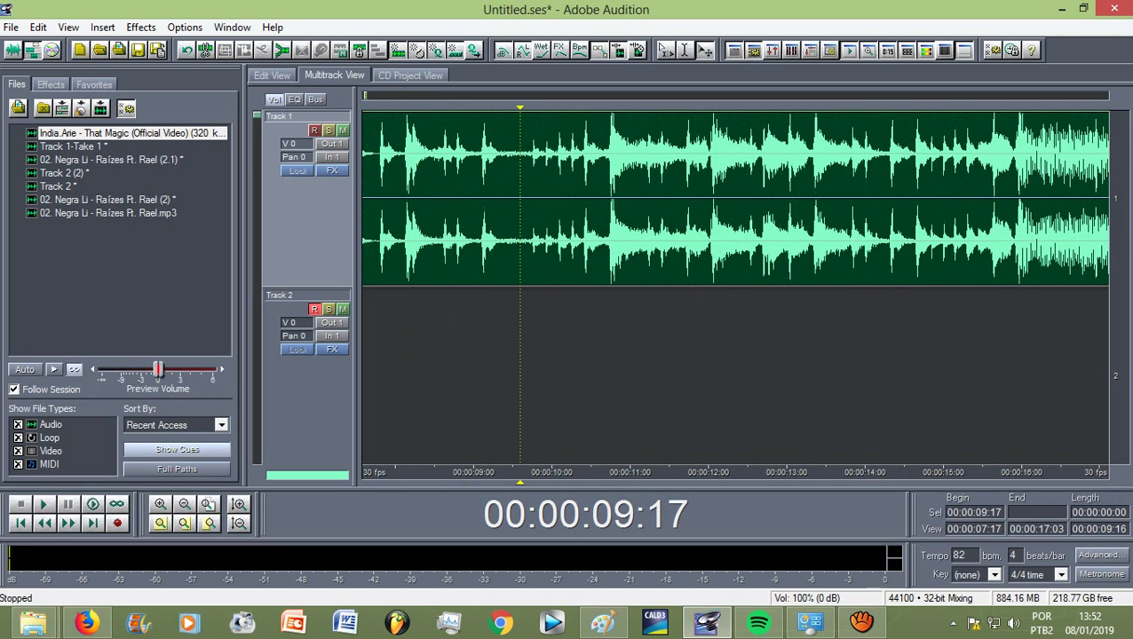
{"action": "left_click_drag", "start_coordinate": [520, 190], "coordinate": [533, 189]}
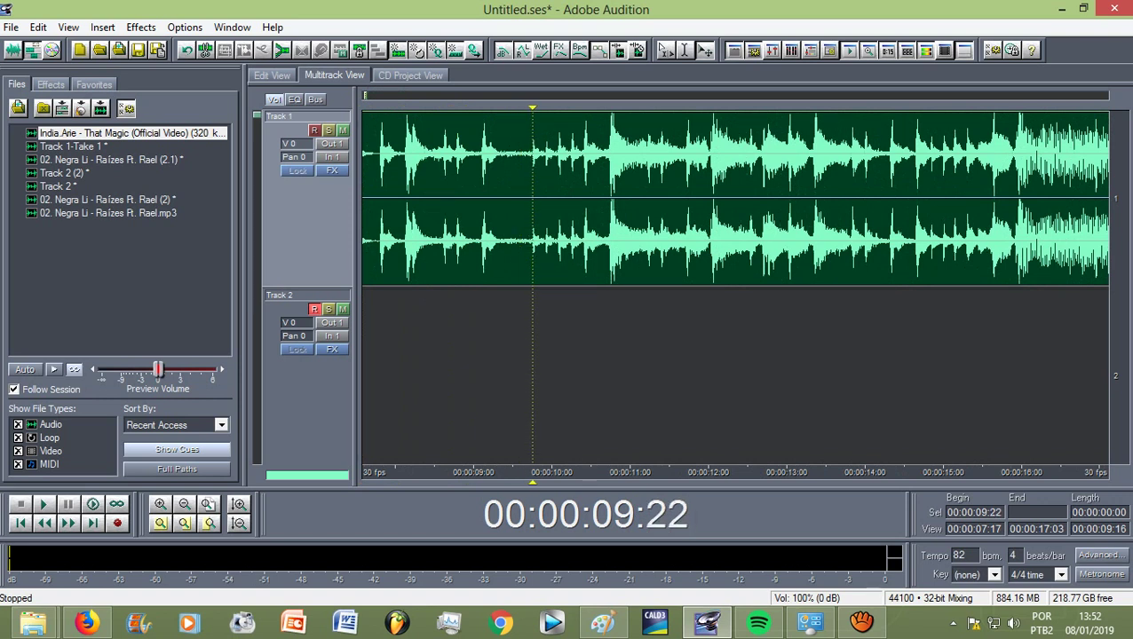
{"action": "key", "text": "Left"}
{"action": "key", "text": "space"}
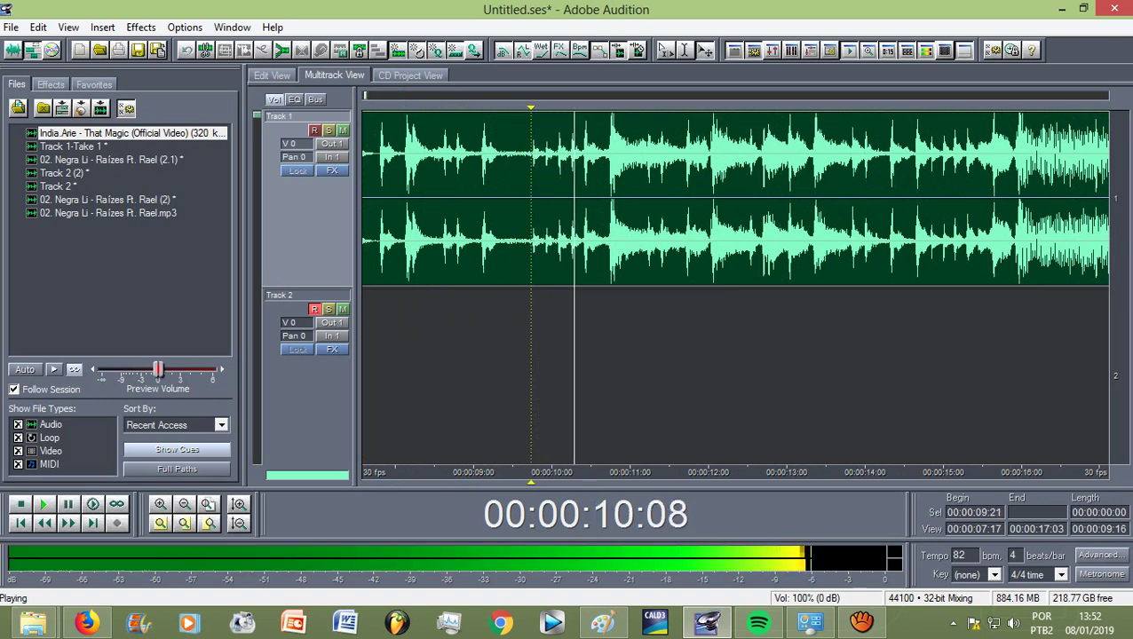
{"action": "key", "text": "space"}
{"action": "key", "text": "space"}
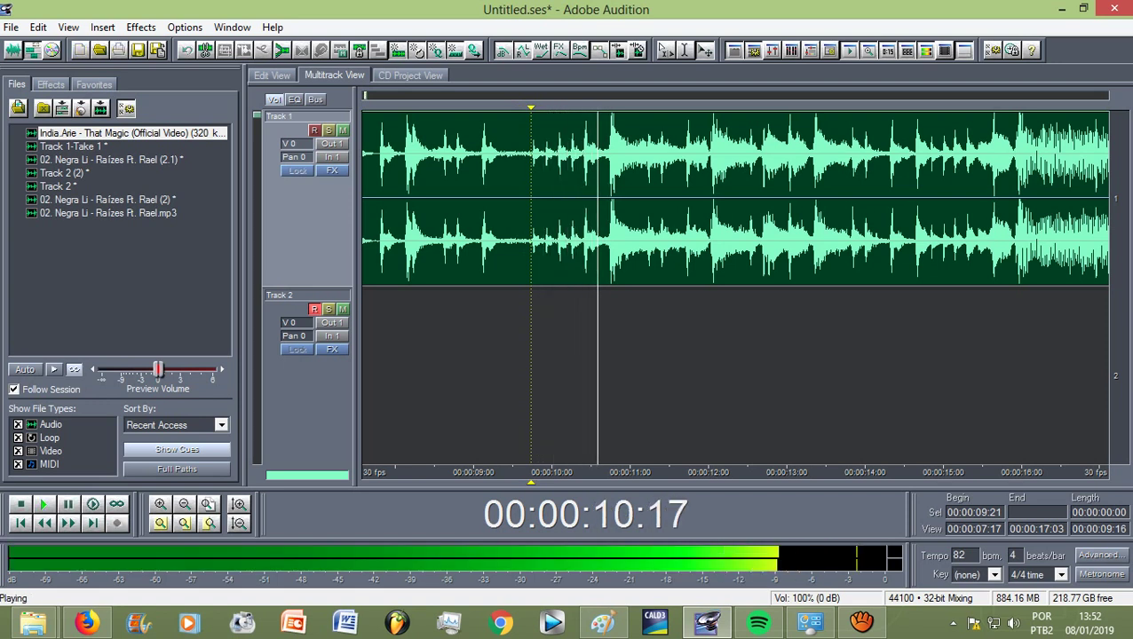
{"action": "key", "text": "space"}
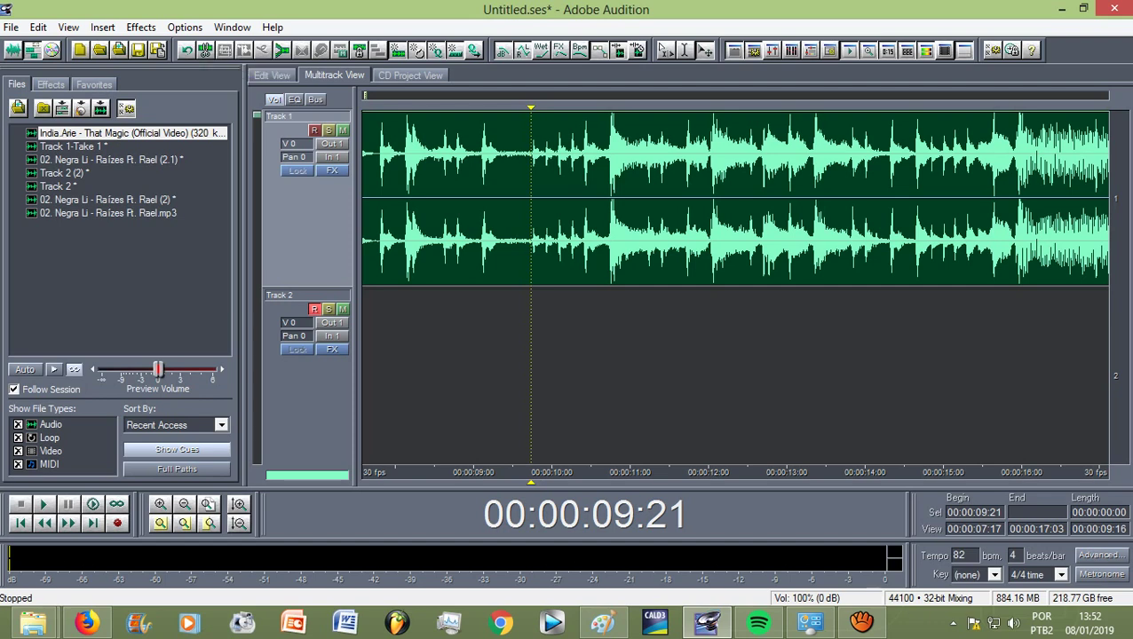
Try splitting the Track 1 song at 00:00:09:21 and shifting its second part to about 00:00:12, undoing both edits
{"action": "left_click", "coordinate": [205, 51]}
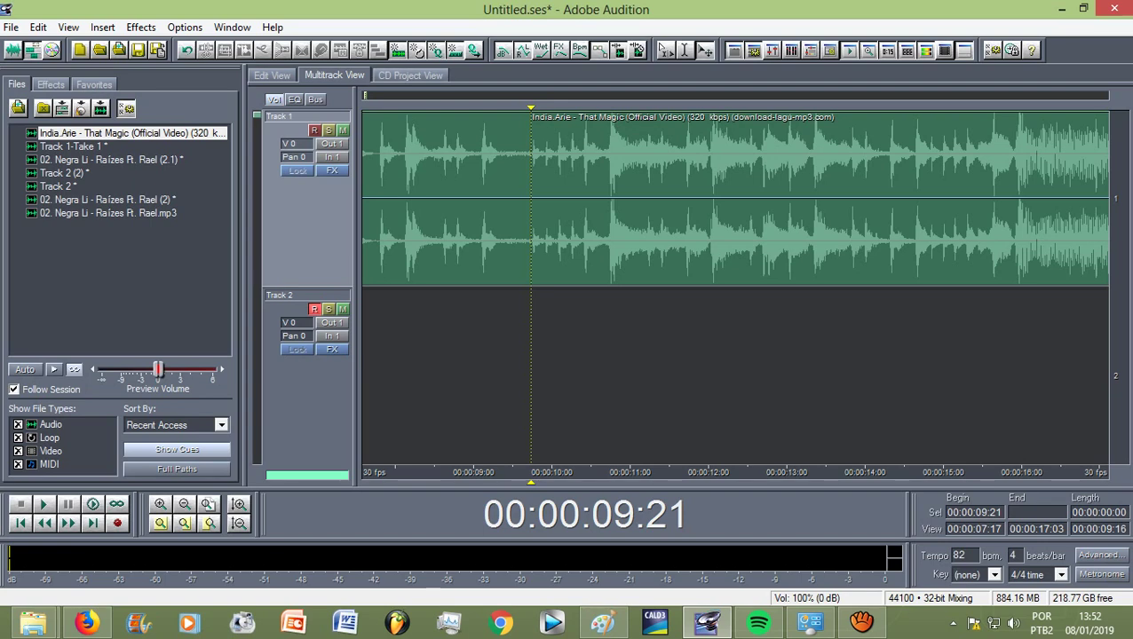
{"action": "left_click_drag", "start_coordinate": [710, 240], "coordinate": [731, 239]}
{"action": "left_click_drag", "start_coordinate": [556, 280], "coordinate": [724, 280]}
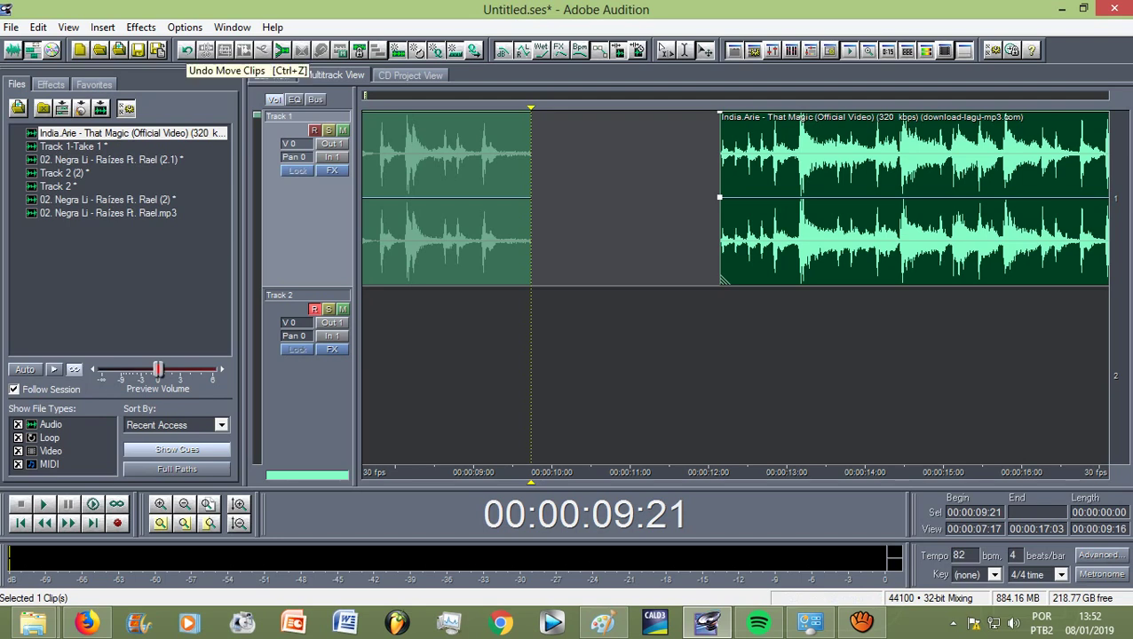
{"action": "left_click", "coordinate": [186, 50]}
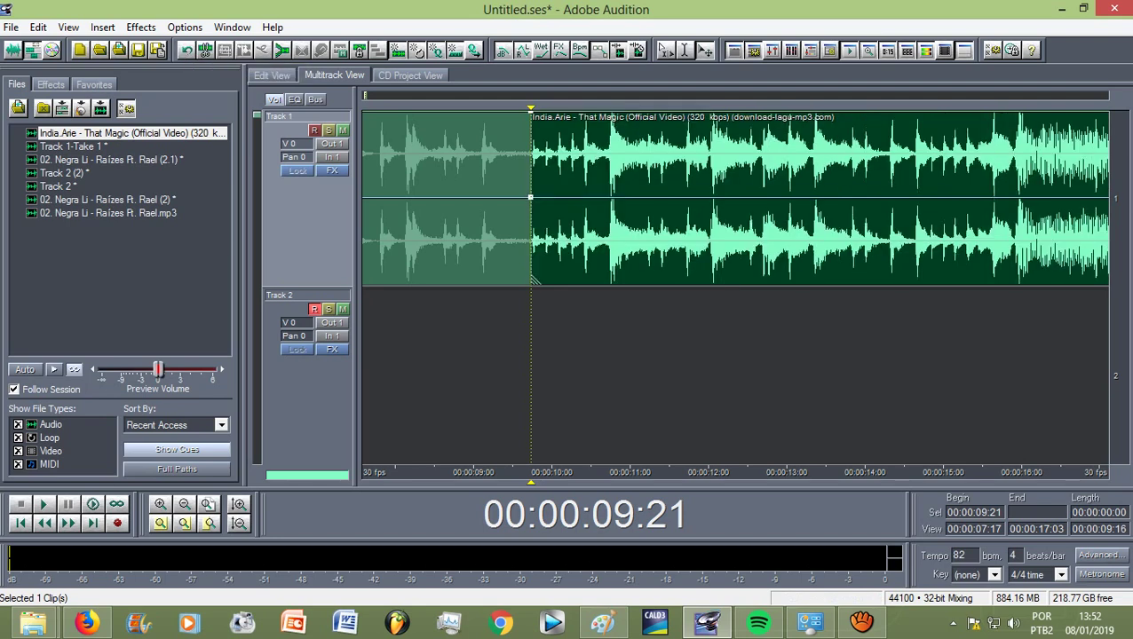
{"action": "left_click", "coordinate": [186, 50]}
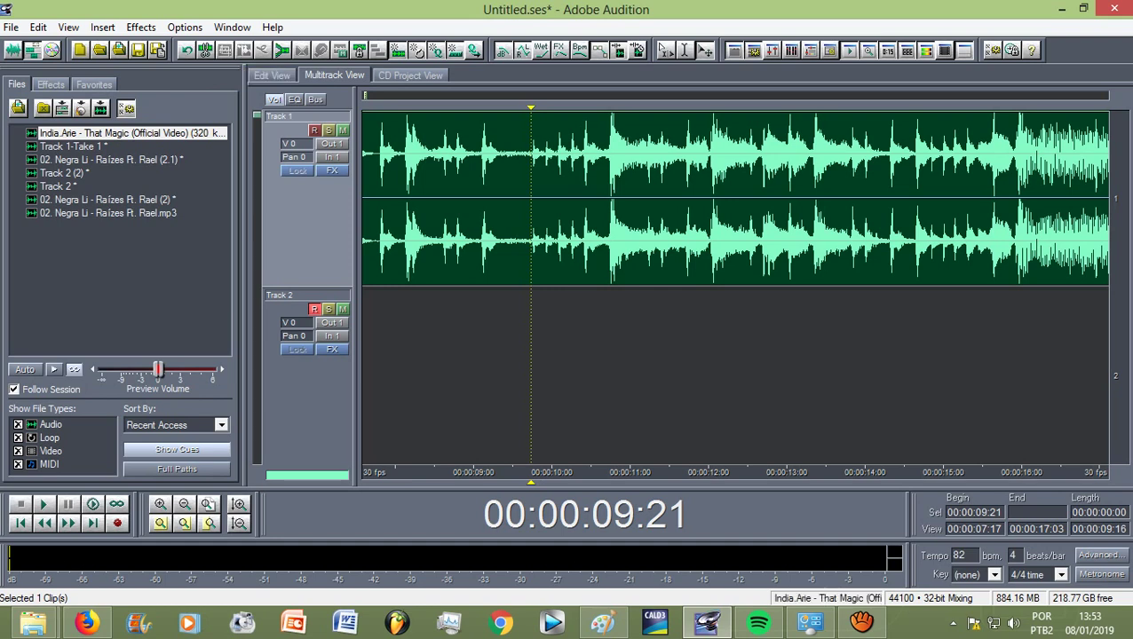
Repeat the trial split at the playhead, pull the song's second part away from the first, and undo it
{"action": "key", "text": "ctrl+k"}
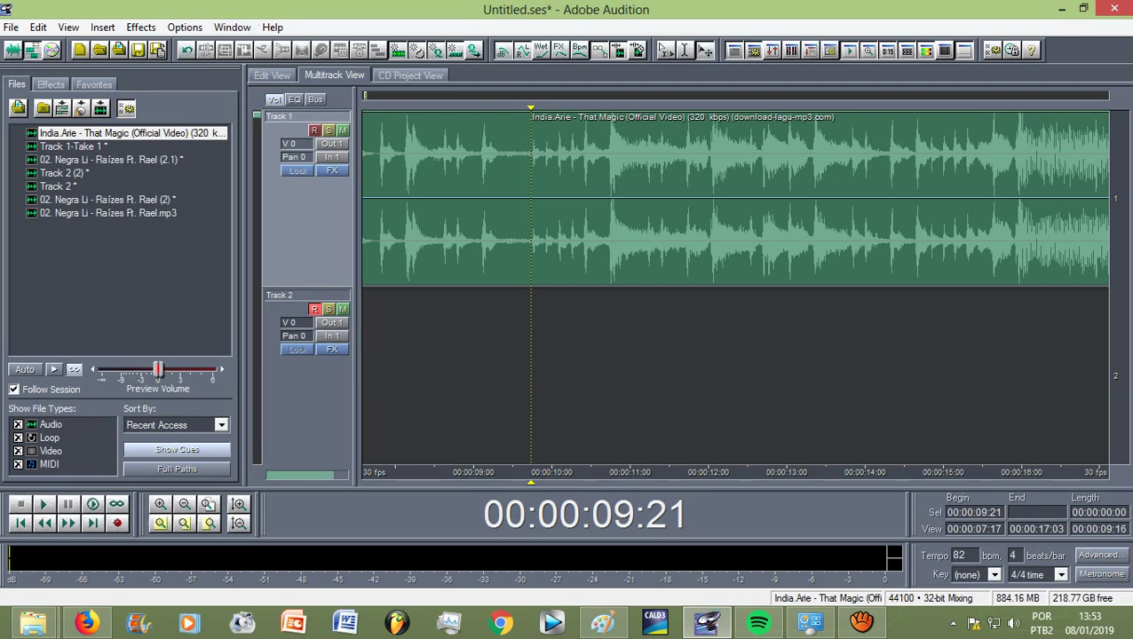
{"action": "left_click_drag", "start_coordinate": [621, 240], "coordinate": [818, 239]}
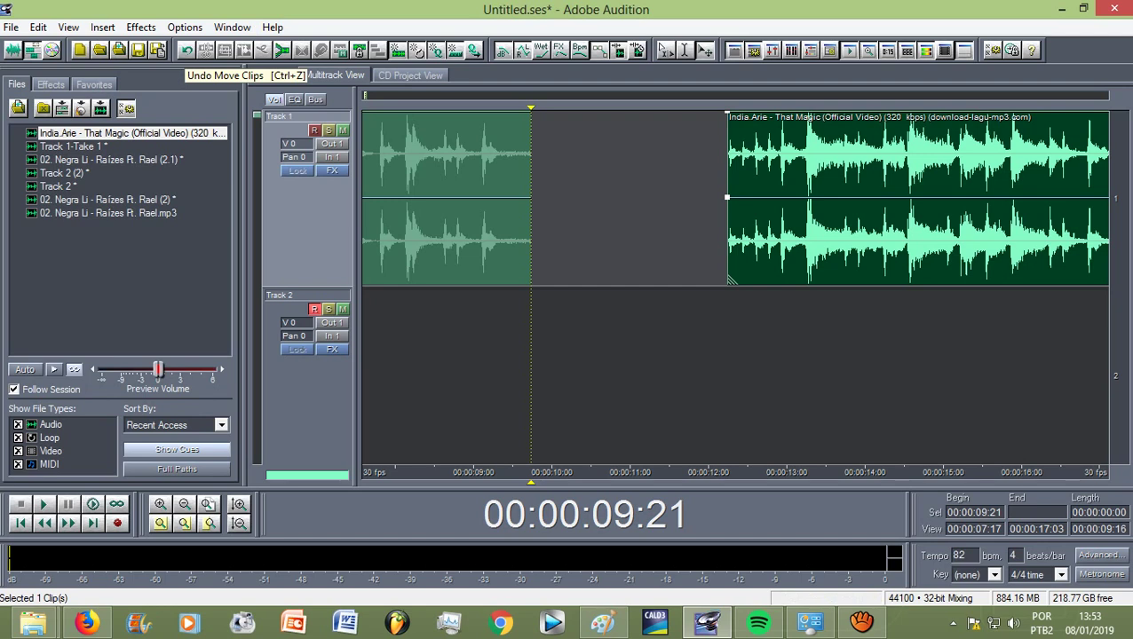
{"action": "left_click", "coordinate": [187, 49]}
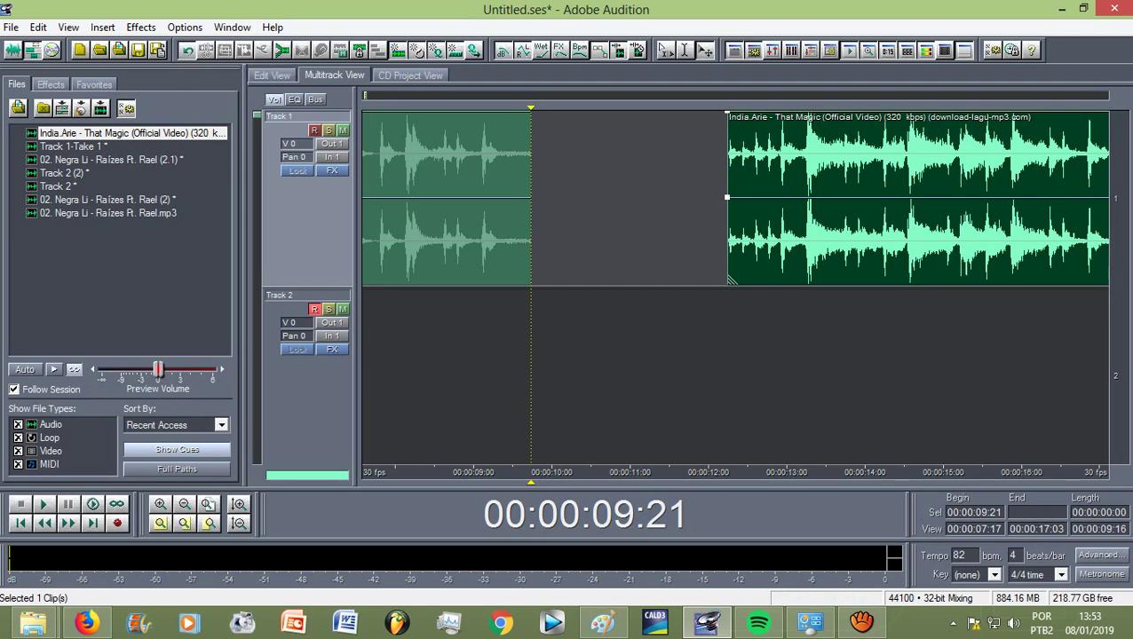
{"action": "left_click", "coordinate": [186, 50]}
Record a take of about 20 seconds on Track 2 from the start of the session
{"action": "scroll", "coordinate": [735, 198], "scroll_direction": "down", "scroll_amount": 3}
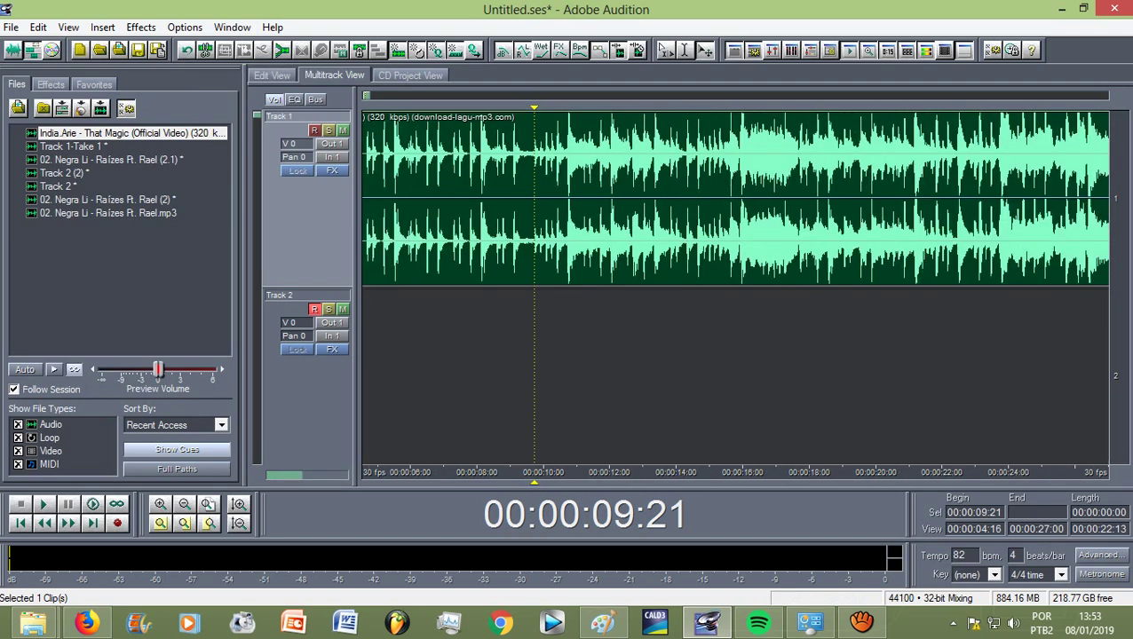
{"action": "key", "text": "minus"}
{"action": "key", "text": "minus"}
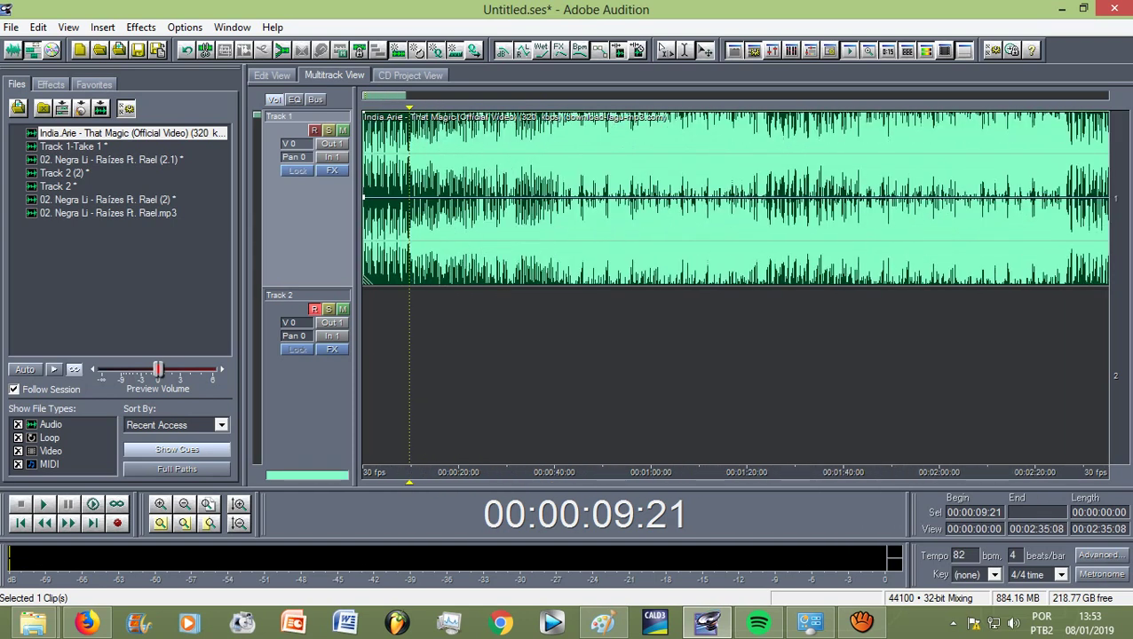
{"action": "key", "text": "minus"}
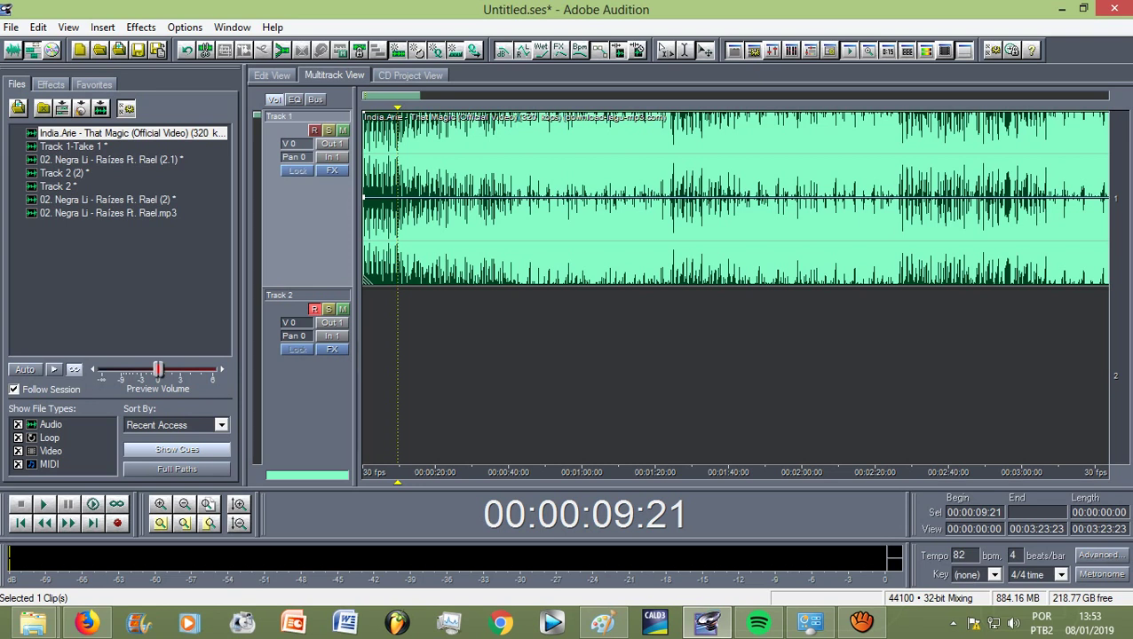
{"action": "key", "text": "Home"}
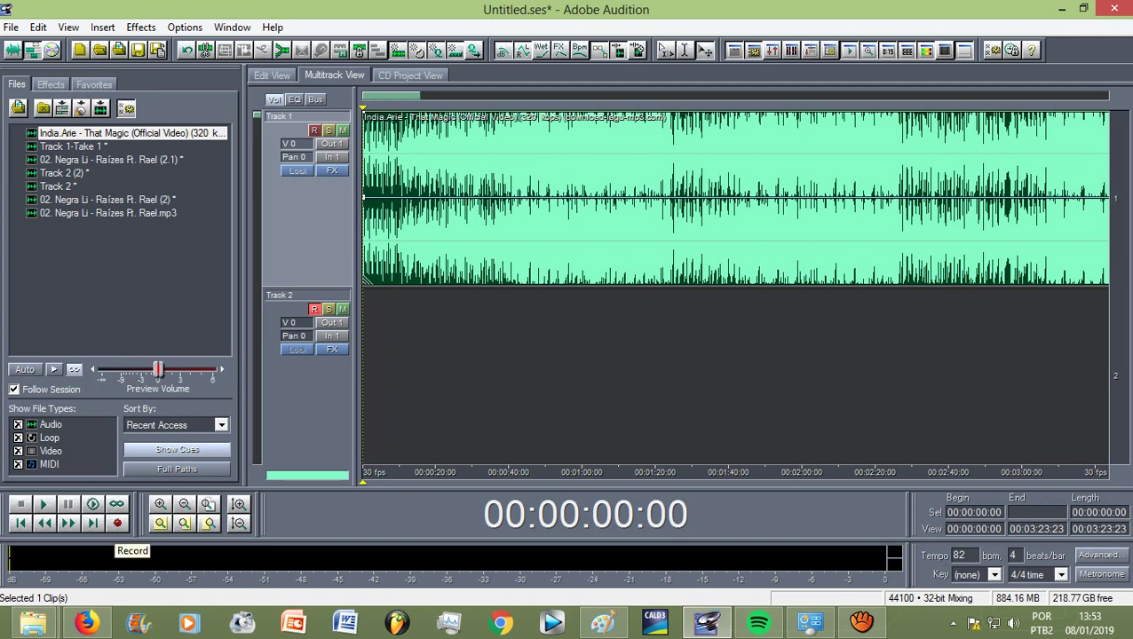
{"action": "left_click", "coordinate": [117, 523]}
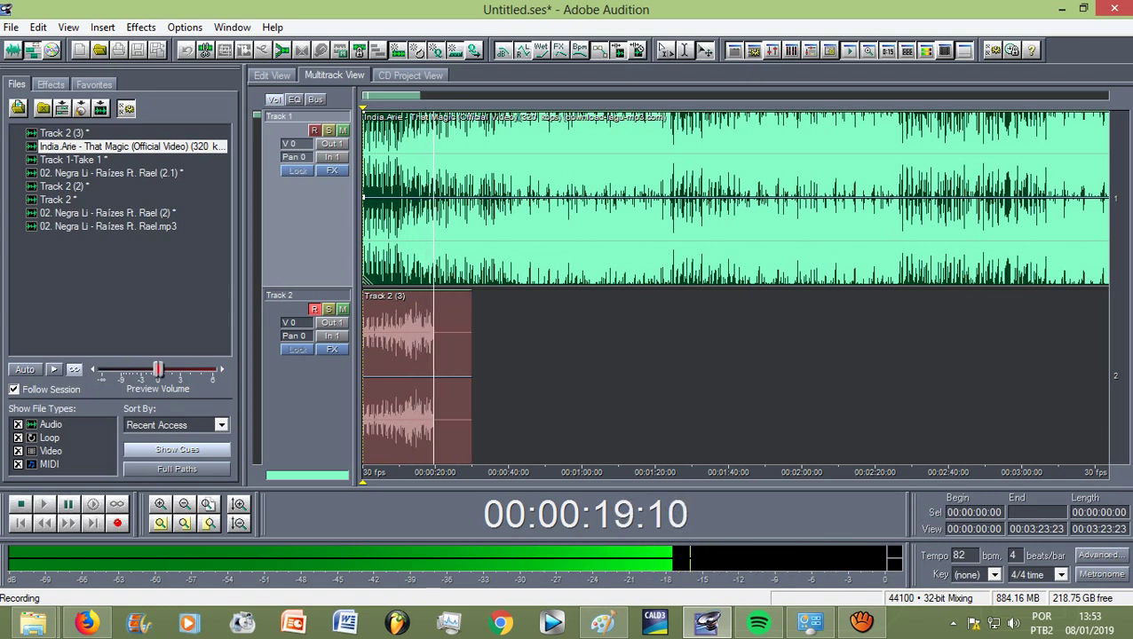
{"action": "key", "text": "space"}
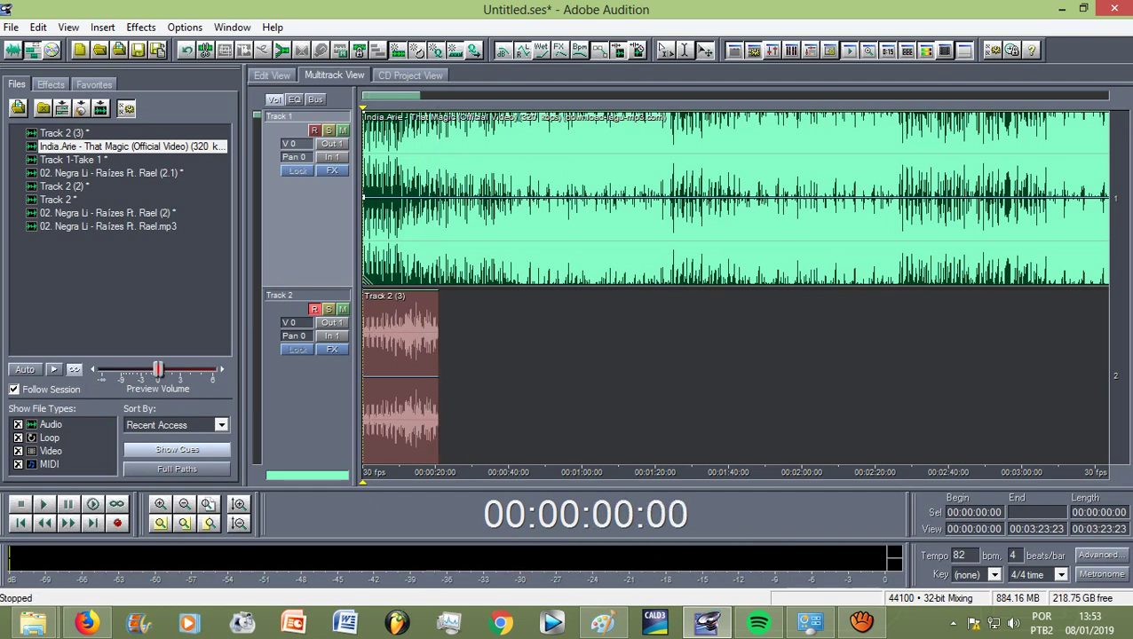
Shift the song clip on Track 1 along the timeline so it starts at about 00:00:48
{"action": "left_click_drag", "start_coordinate": [533, 197], "coordinate": [709, 197]}
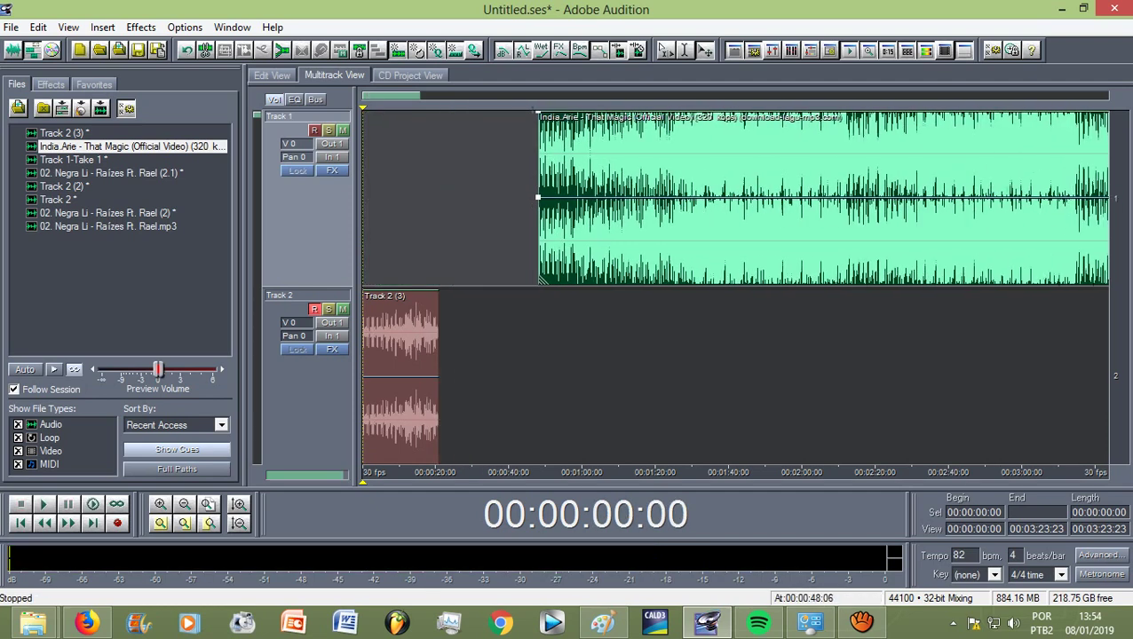
{"action": "scroll", "coordinate": [735, 287], "scroll_direction": "down", "scroll_amount": 1}
{"action": "scroll", "coordinate": [735, 287], "scroll_direction": "up", "scroll_amount": 1}
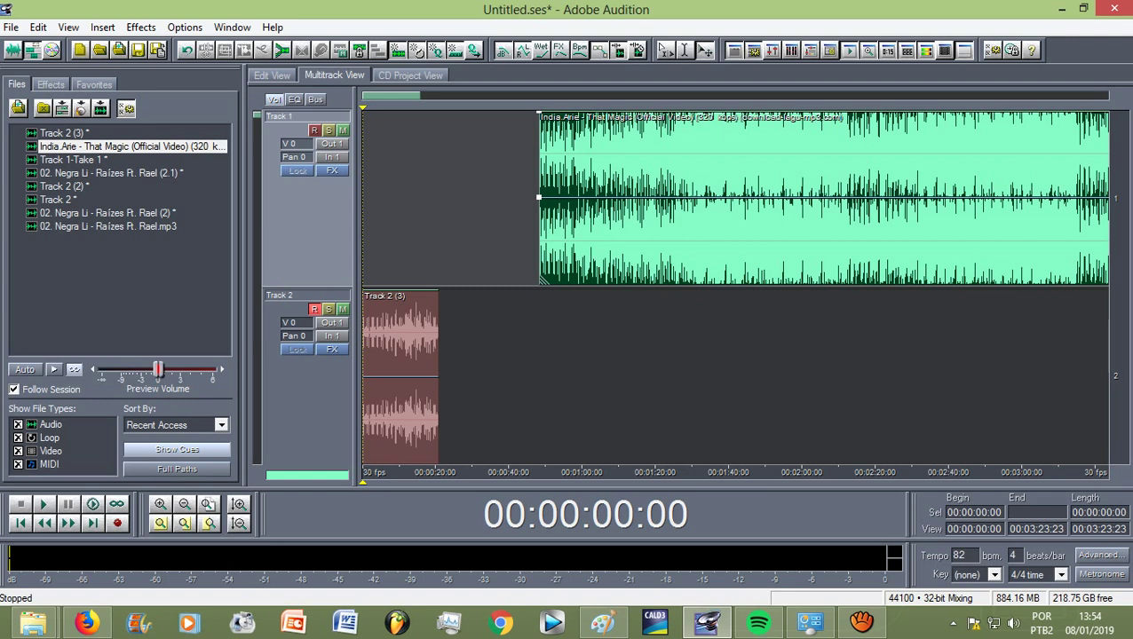
Select the recorded clip on Track 2 and play it from the start of the session
{"action": "key", "text": "space"}
{"action": "key", "text": "space"}
{"action": "left_click", "coordinate": [400, 376]}
{"action": "key", "text": "space"}
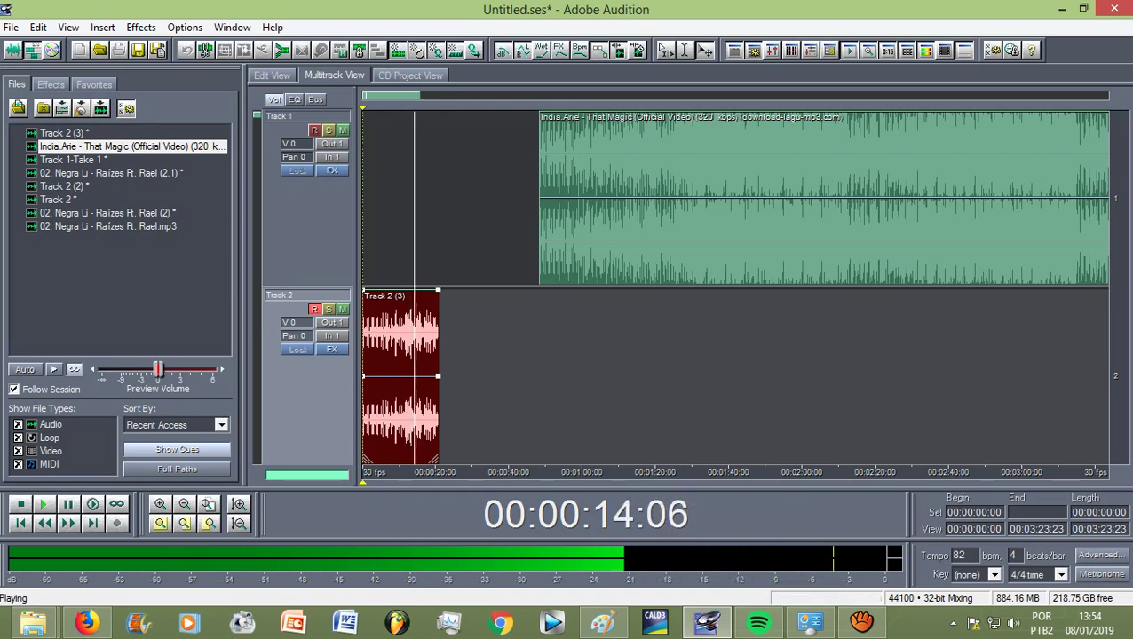
{"action": "scroll", "coordinate": [363, 286], "scroll_direction": "up", "scroll_amount": 3}
{"action": "key", "text": "minus"}
{"action": "key", "text": "minus"}
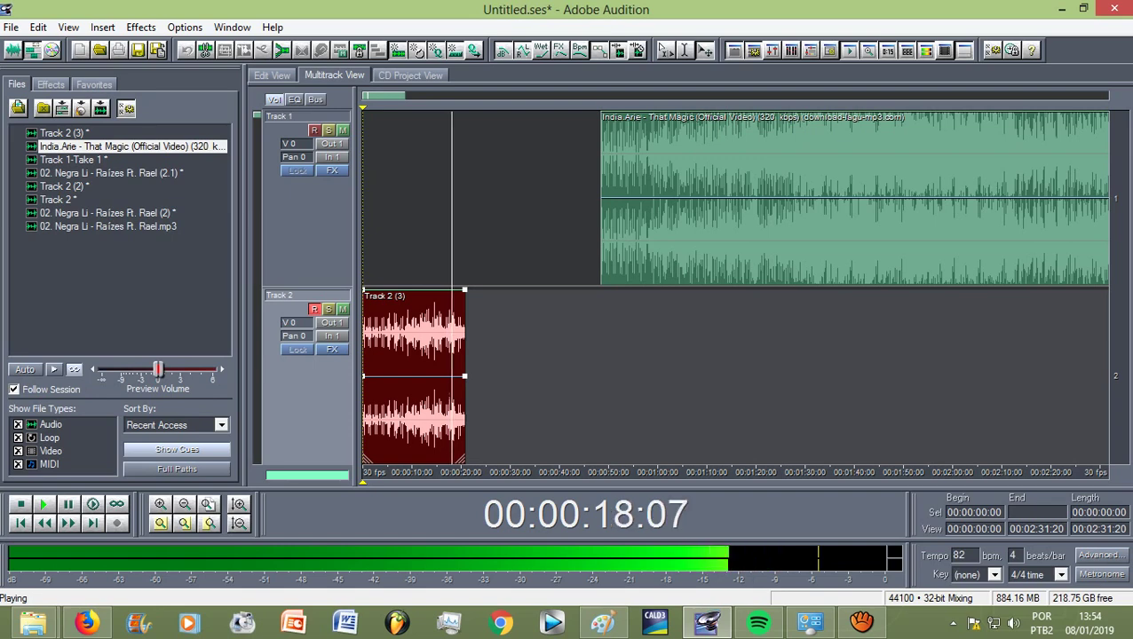
Place the playhead at 00:00:08:29 in the Track 2 recording and check that point by playing from it
{"action": "left_click", "coordinate": [394, 334]}
{"action": "key", "text": "space"}
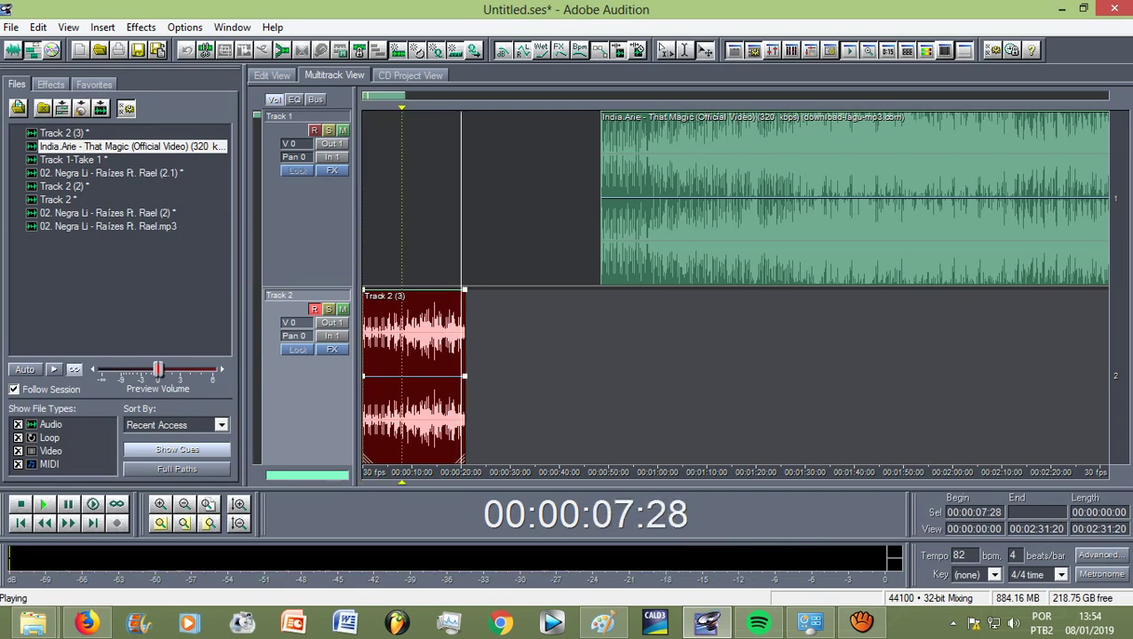
{"action": "key", "text": "equal"}
{"action": "key", "text": "equal"}
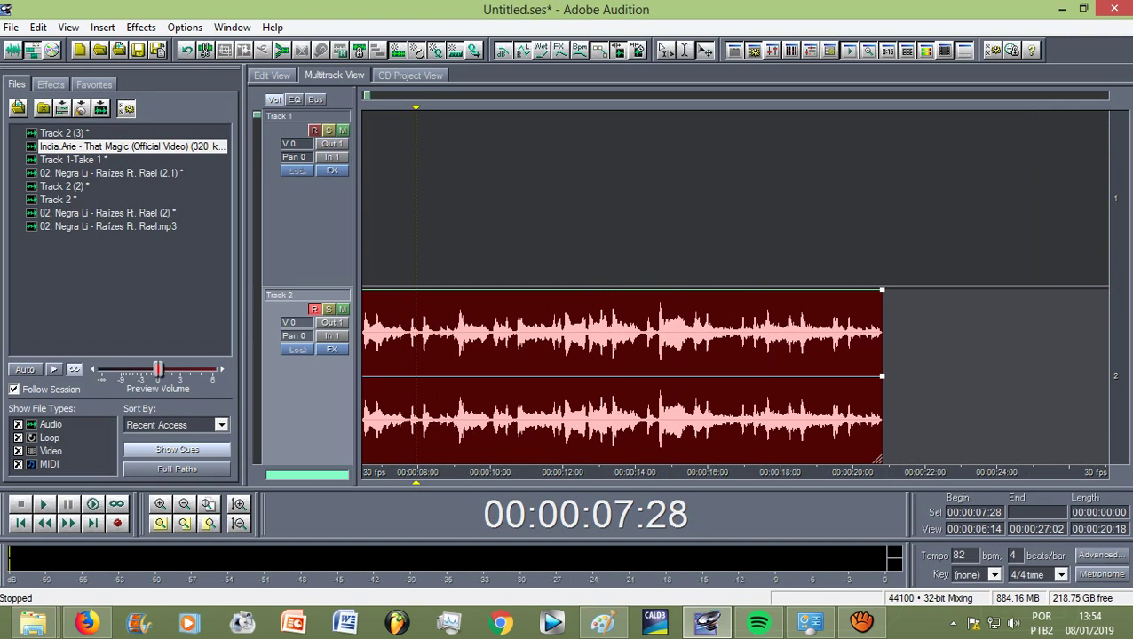
{"action": "mouse_move", "coordinate": [417, 108]}
{"action": "left_mouse_down"}
{"action": "mouse_move", "coordinate": [470, 107]}
{"action": "mouse_move", "coordinate": [453, 108]}
{"action": "left_mouse_up"}
{"action": "key", "text": "space"}
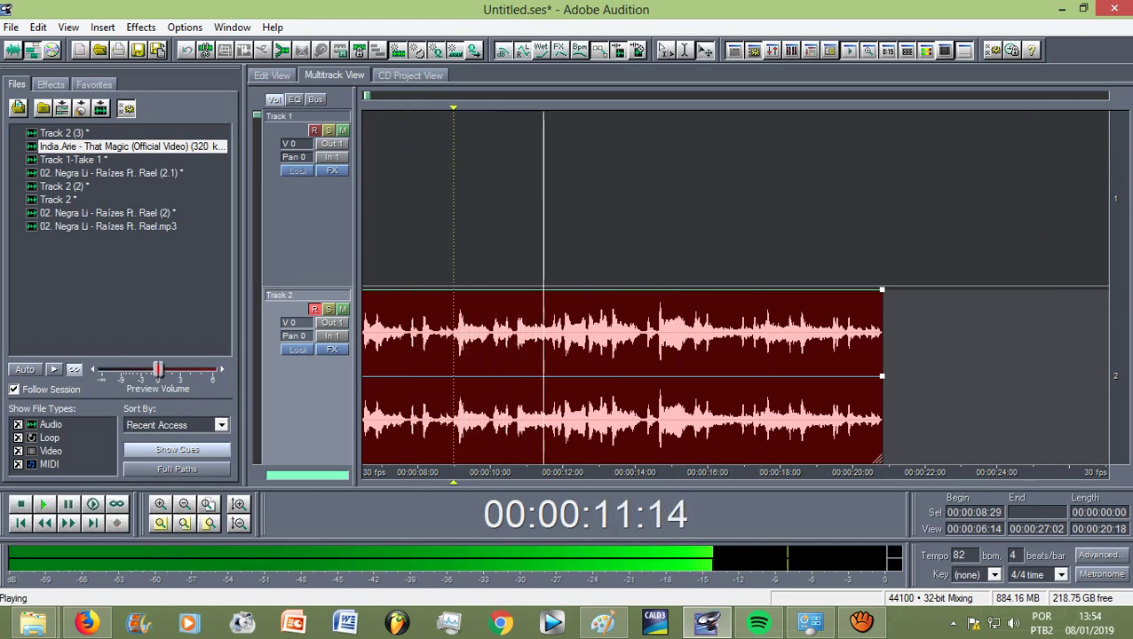
{"action": "key", "text": "space"}
{"action": "key", "text": "space"}
{"action": "key", "text": "backslash"}
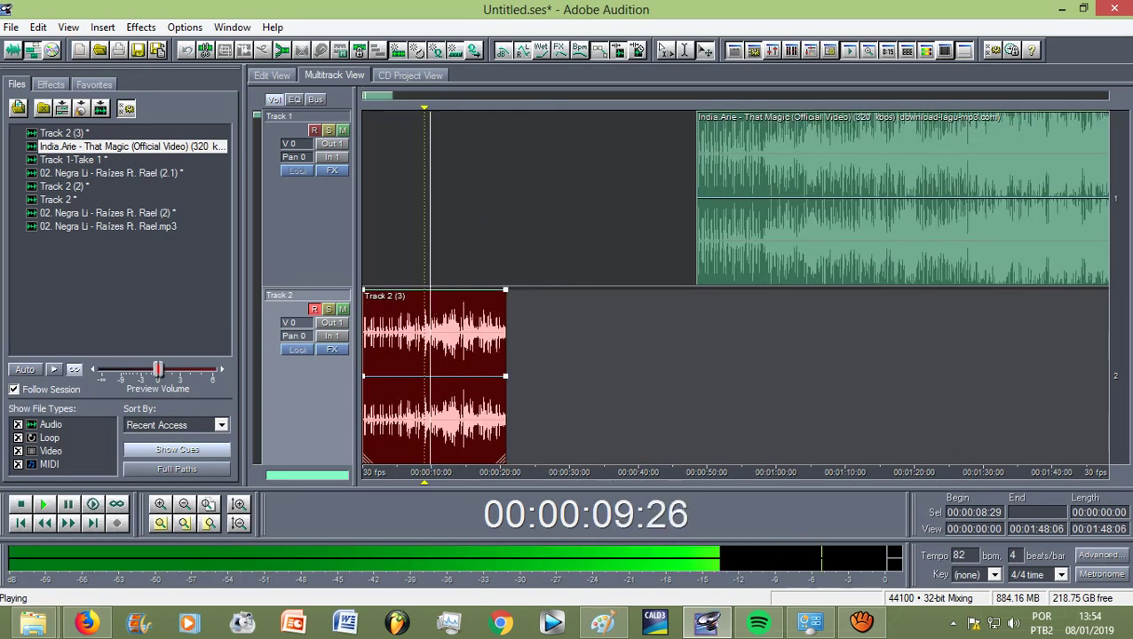
{"action": "key", "text": "space"}
Split the recorded clip on Track 2 at 00:00:08:29
{"action": "scroll", "coordinate": [423, 287], "scroll_direction": "up", "scroll_amount": 9}
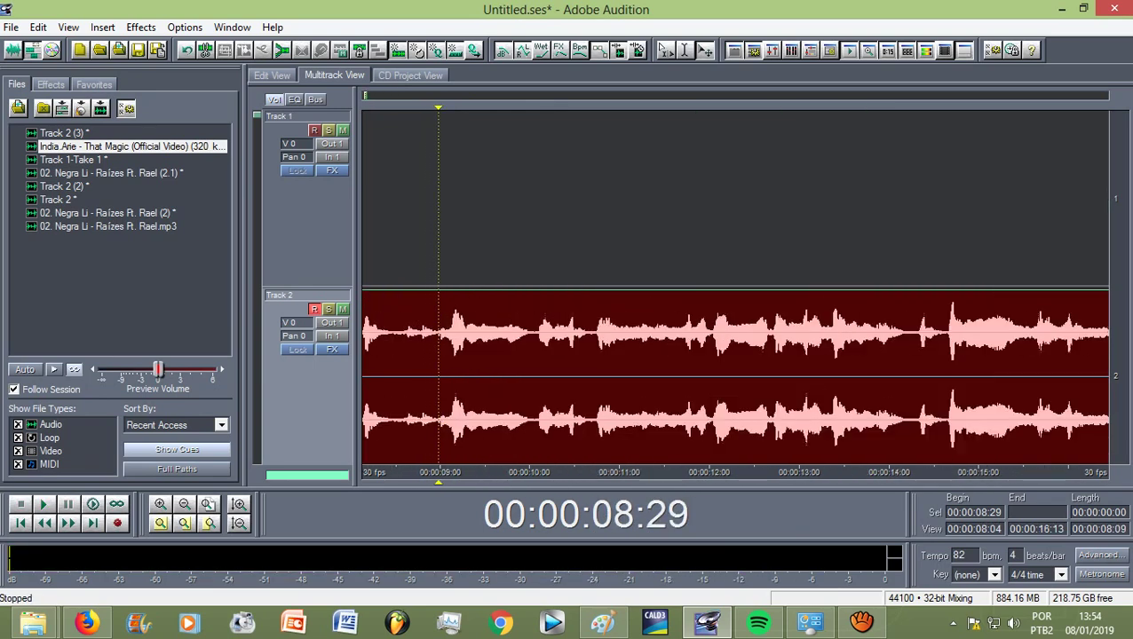
{"action": "key", "text": "equal"}
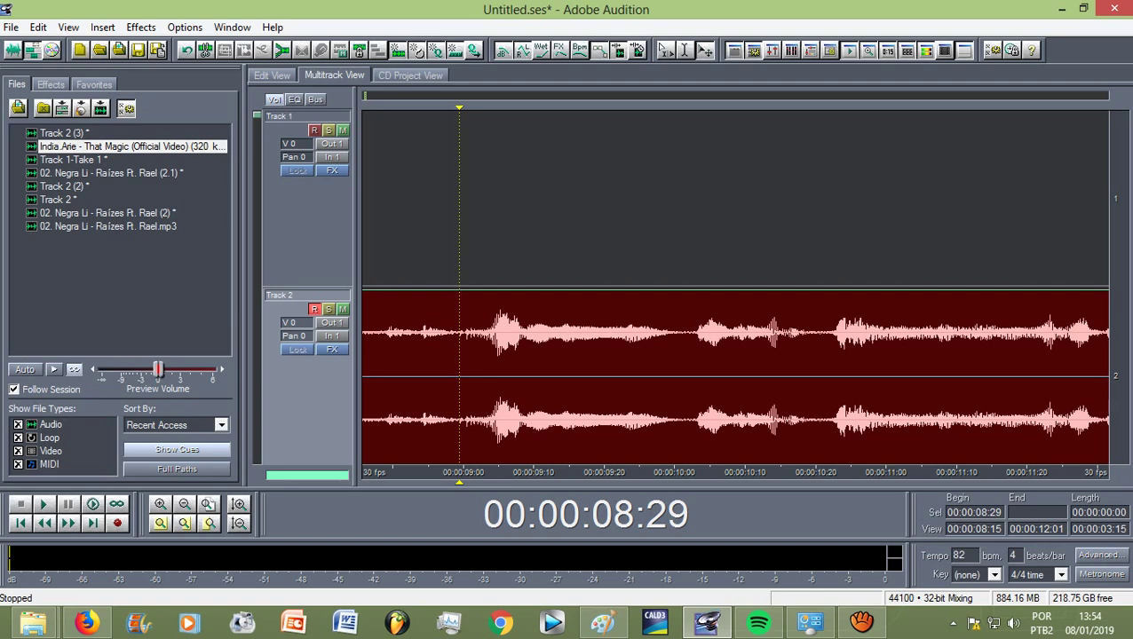
{"action": "key", "text": "ctrl+k"}
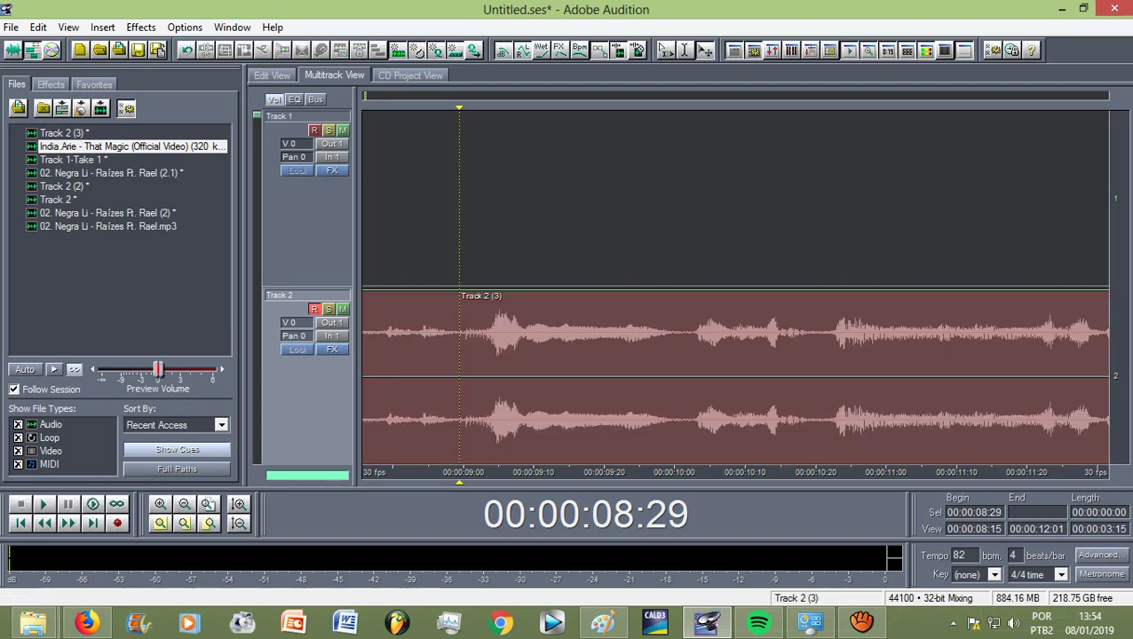
Undo the split of the Track 2 recording and split it again at 00:00:08:29
{"action": "mouse_move", "coordinate": [462, 457]}
{"action": "left_mouse_down"}
{"action": "mouse_move", "coordinate": [678, 457]}
{"action": "mouse_move", "coordinate": [462, 457]}
{"action": "left_mouse_up"}
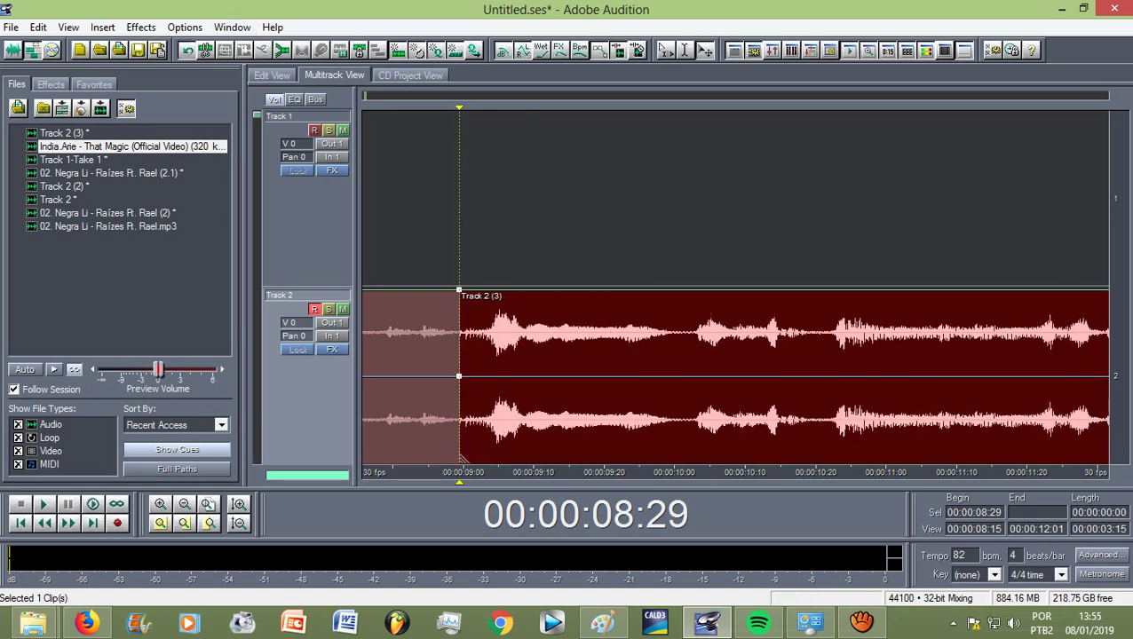
{"action": "left_click", "coordinate": [410, 400]}
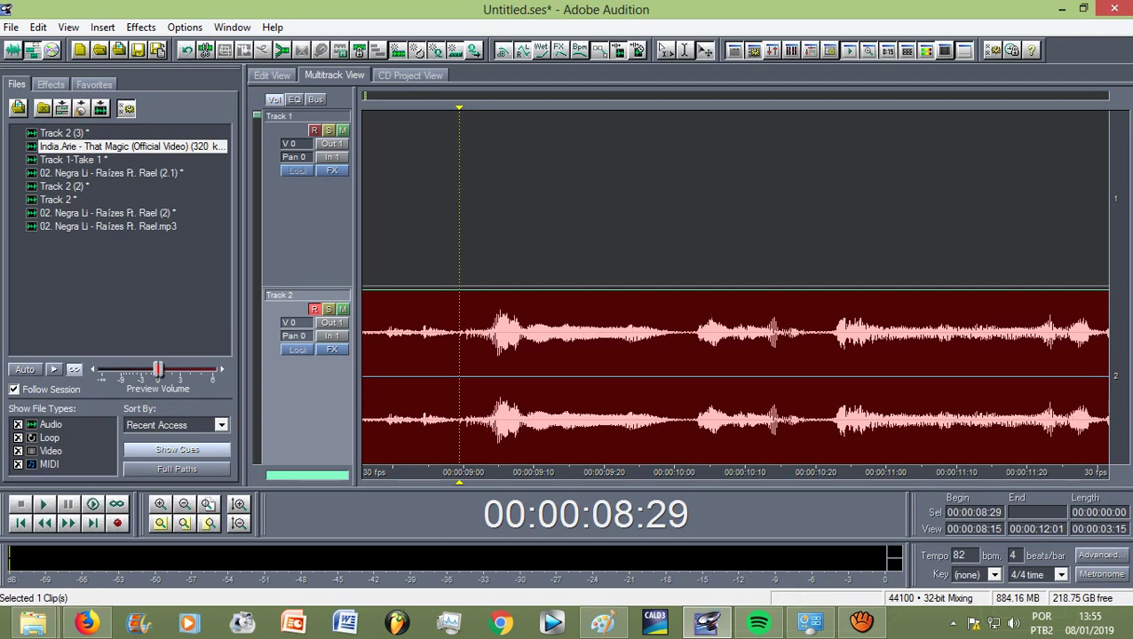
{"action": "left_click", "coordinate": [205, 49]}
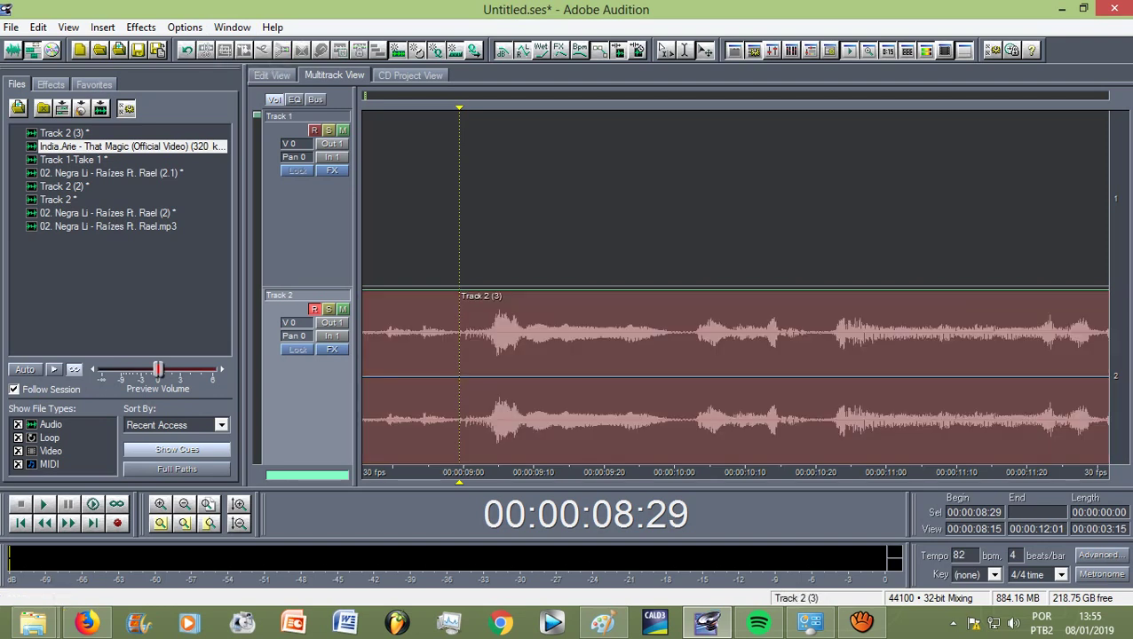
Move the second part of the split Track 2 recording along the timeline so it starts at about 00:00:10
{"action": "left_click_drag", "start_coordinate": [621, 400], "coordinate": [845, 399]}
{"action": "scroll", "coordinate": [735, 375], "scroll_direction": "down", "scroll_amount": 7}
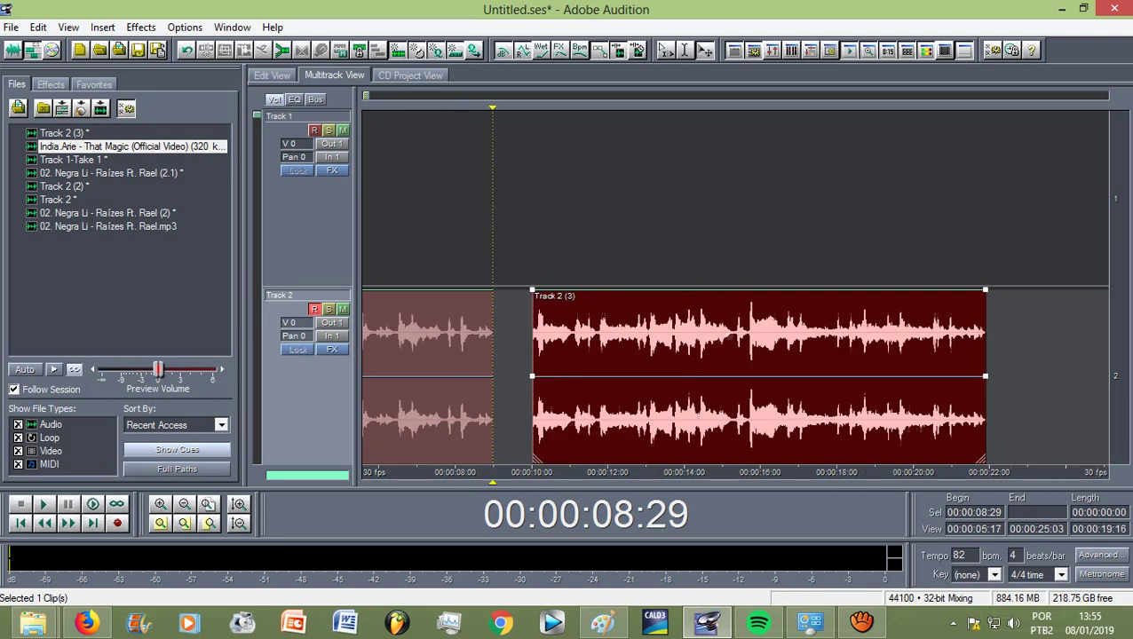
{"action": "scroll", "coordinate": [734, 286], "scroll_direction": "down", "scroll_amount": 4}
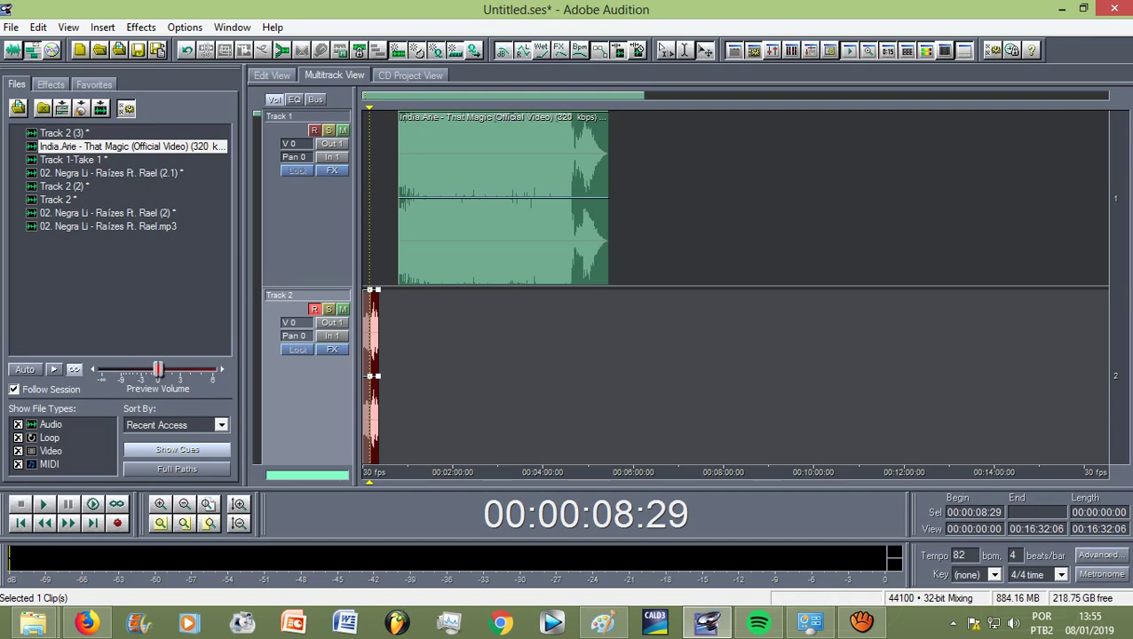
{"action": "left_click", "coordinate": [859, 624]}
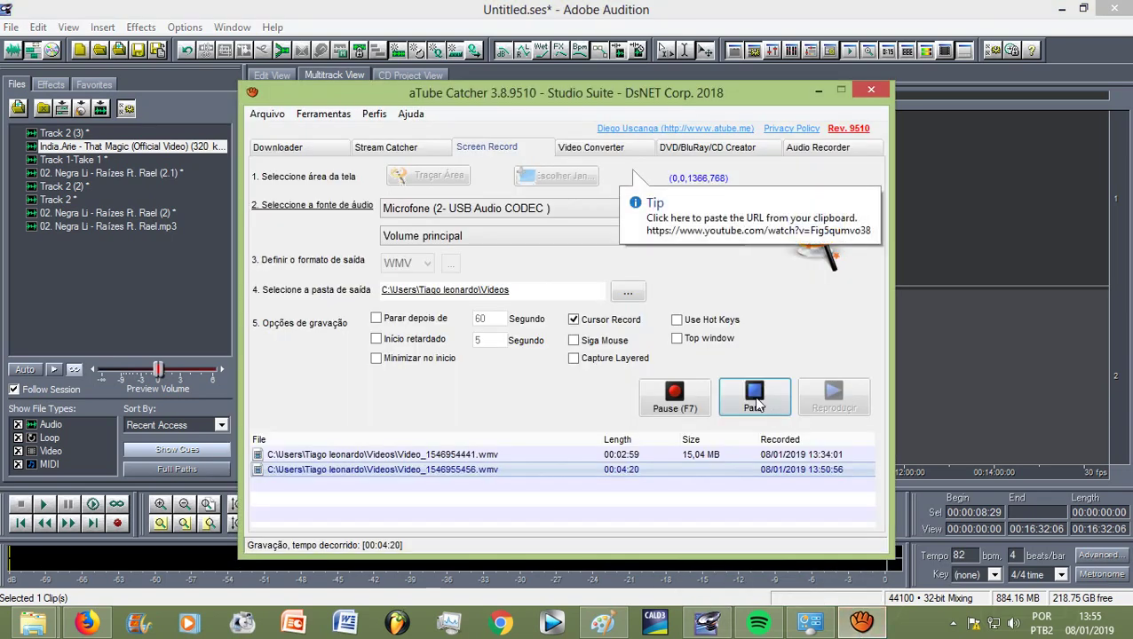